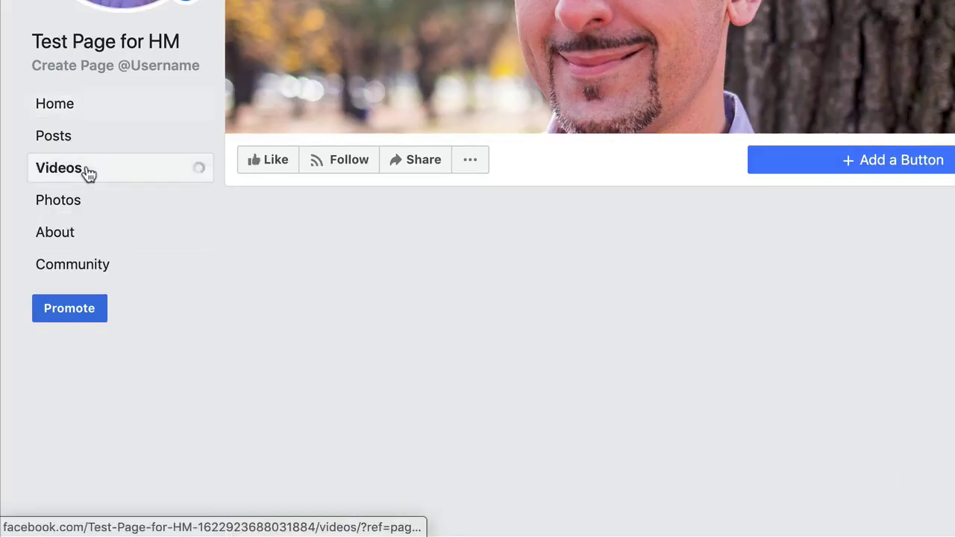
# Open the My Boring Title video's English auto-generated captions in the caption editor
pyautogui.click(891, 350)
pyautogui.scroll(-5, 888, 343)
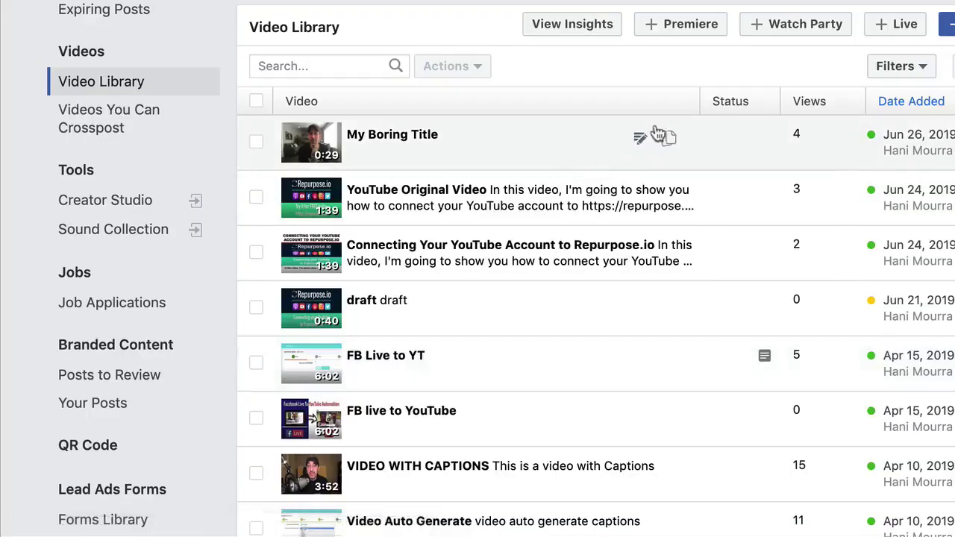
pyautogui.click(641, 141)
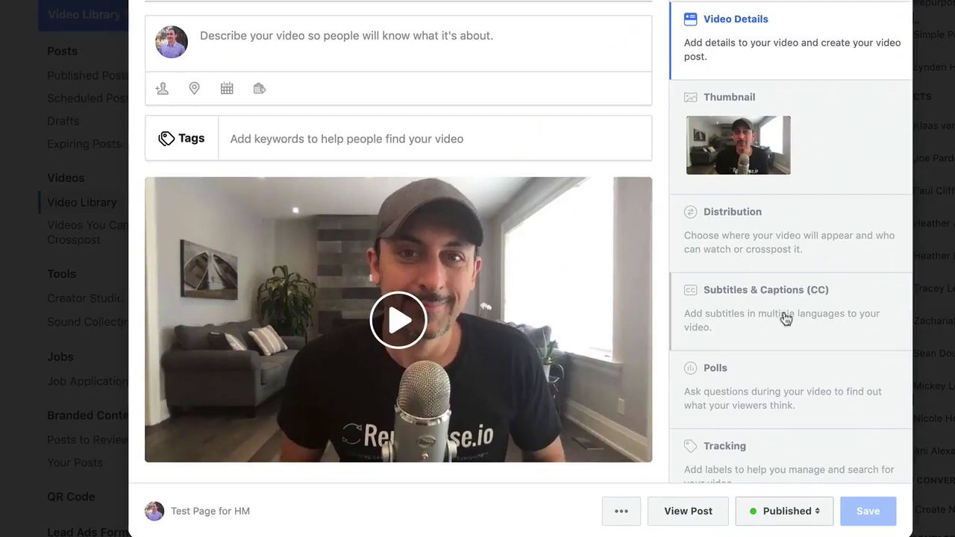
pyautogui.click(739, 298)
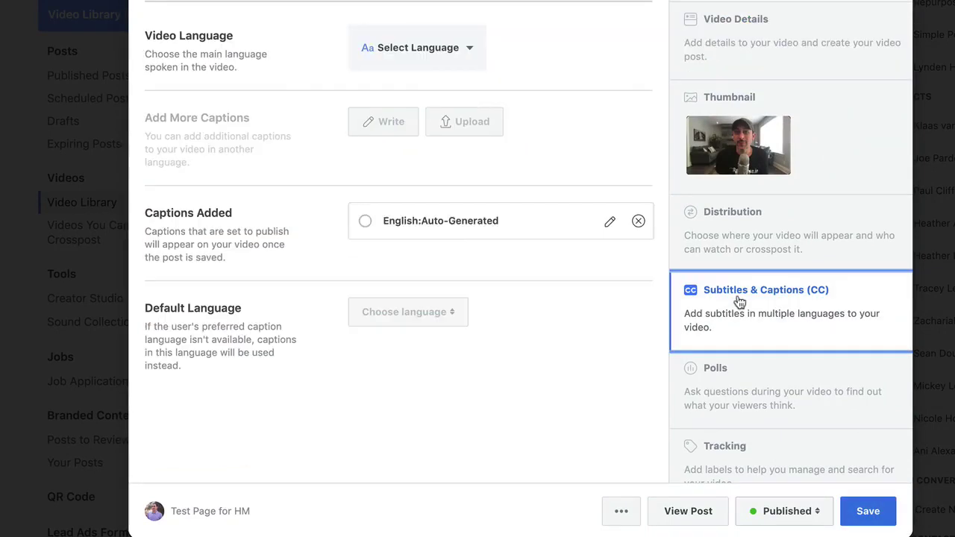
pyautogui.click(366, 223)
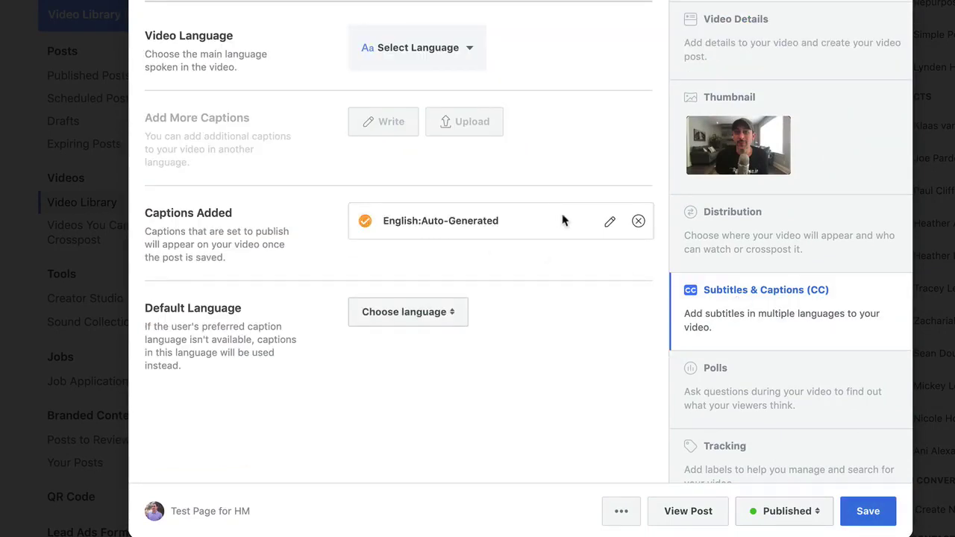
pyautogui.click(611, 225)
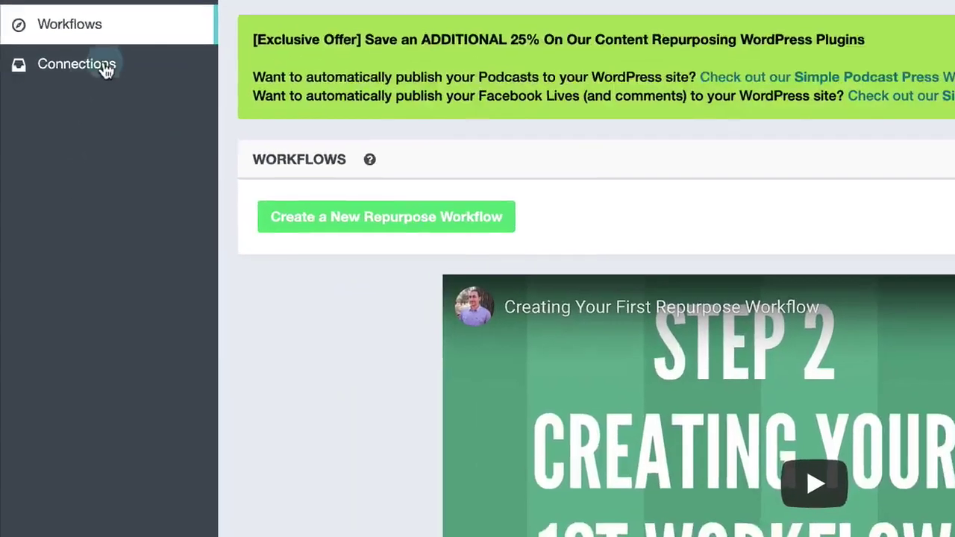
# Check the Connections page for the active Facebook and Dropbox accounts
pyautogui.click(72, 82)
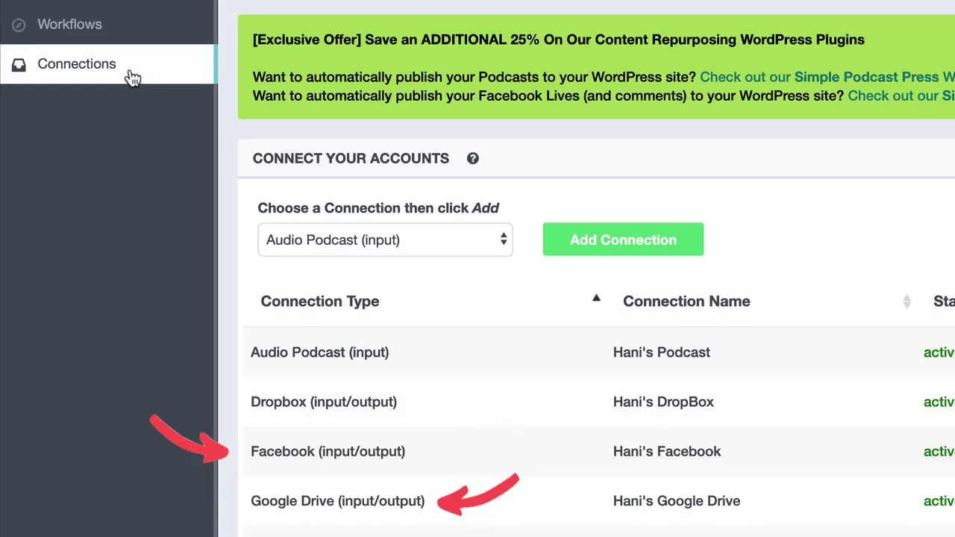
# Start a new workflow named with the user's name plus 'FB Page -> DropBox (Vertical)'
pyautogui.click(75, 24)
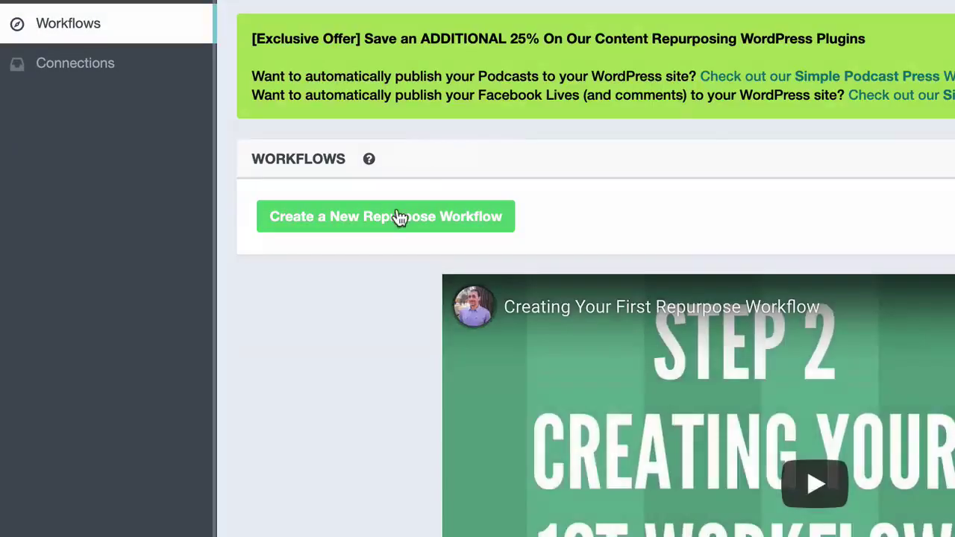
pyautogui.click(407, 216)
pyautogui.click(687, 154)
pyautogui.write('Hani ')
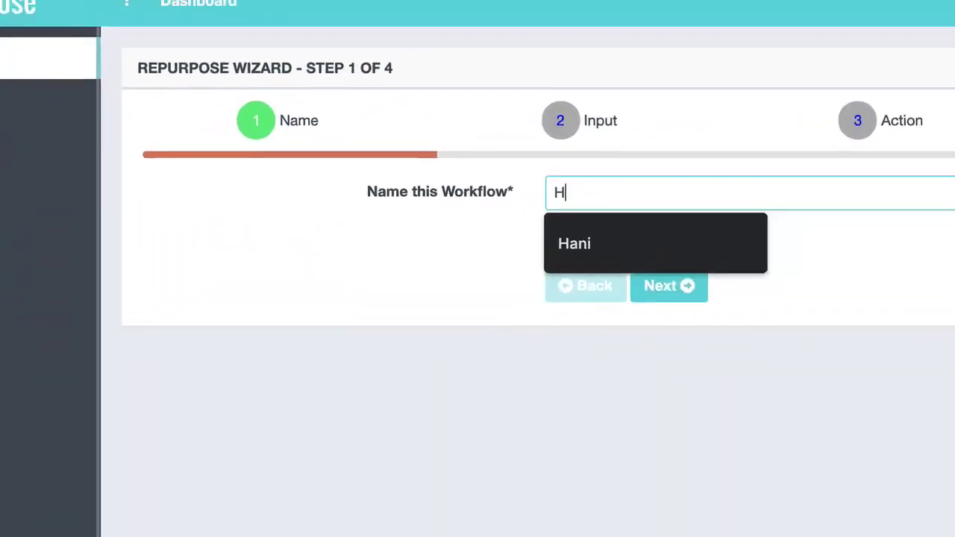
pyautogui.write('FB Pa')
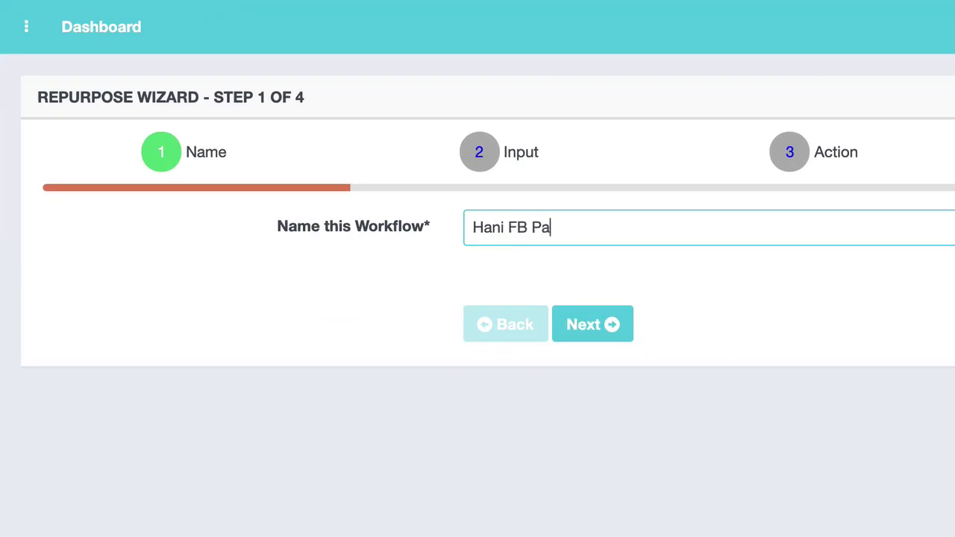
pyautogui.write('ge -> DropBox ')
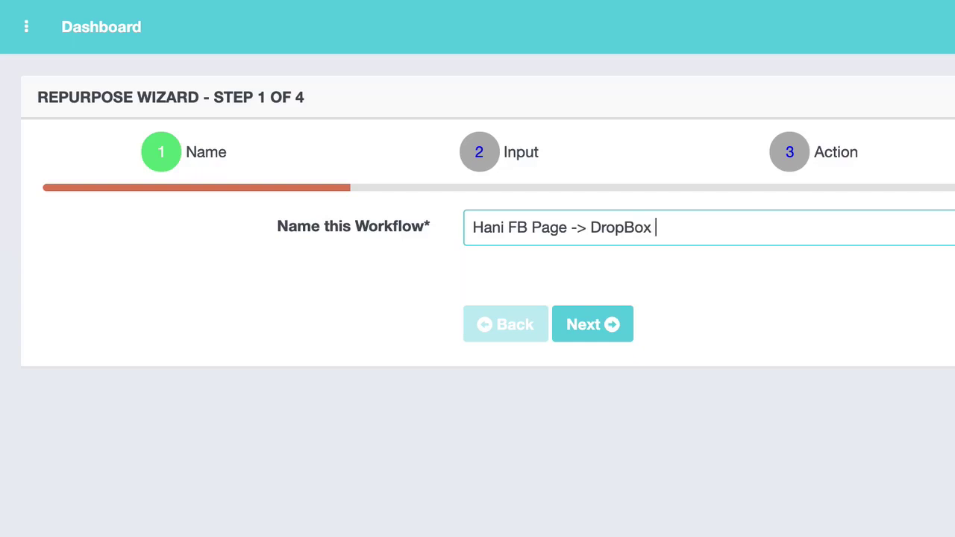
pyautogui.write('(Vertical)')
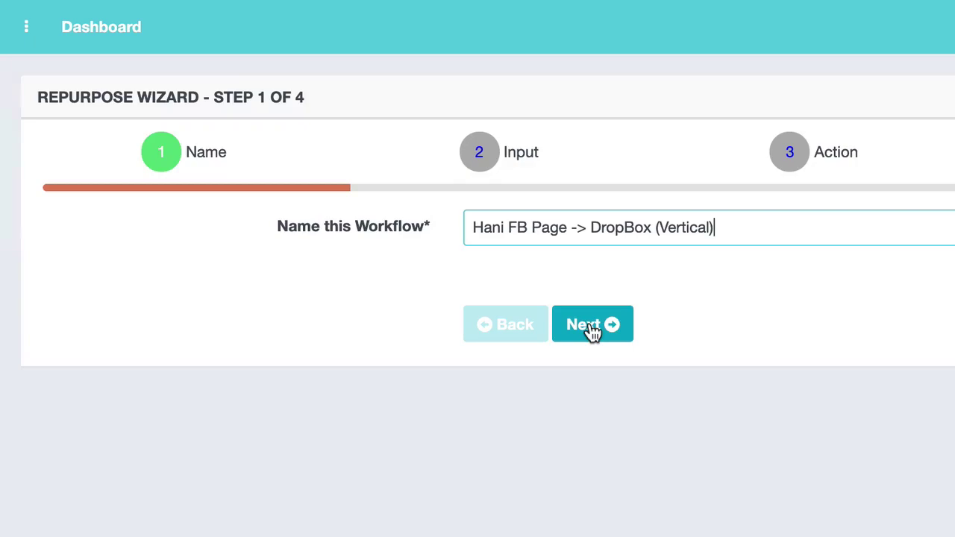
pyautogui.click(592, 331)
# Set the input to Facebook Videos imported from the test Facebook Page
pyautogui.click(571, 226)
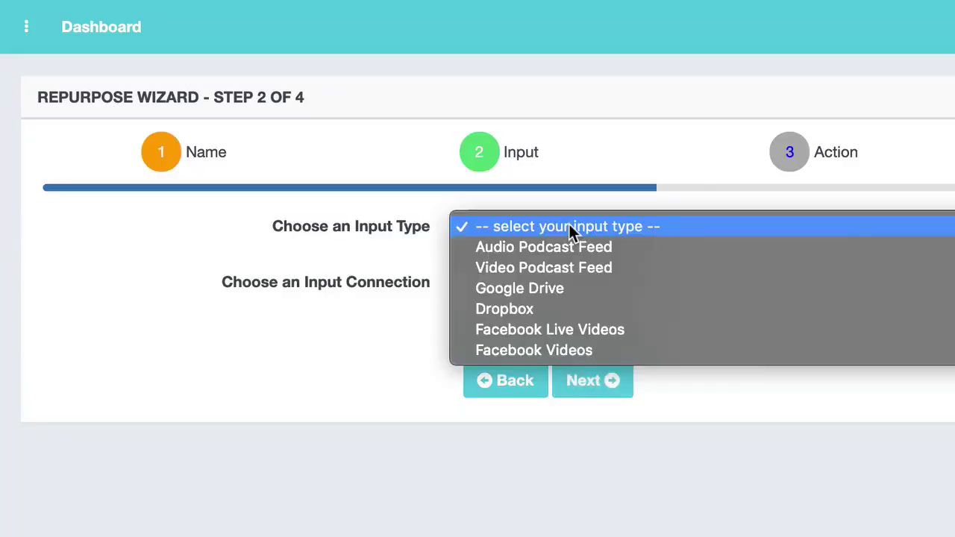
pyautogui.click(565, 350)
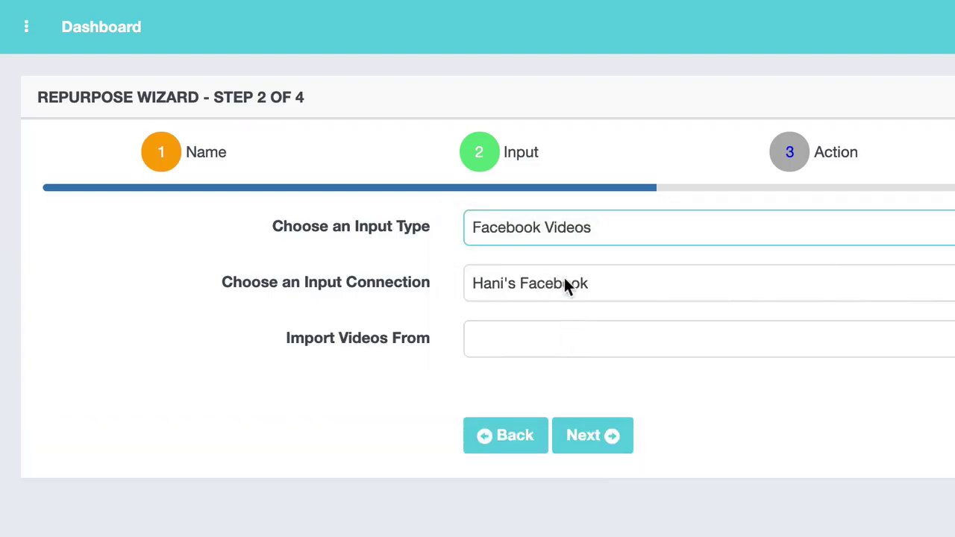
pyautogui.click(565, 339)
pyautogui.click(565, 386)
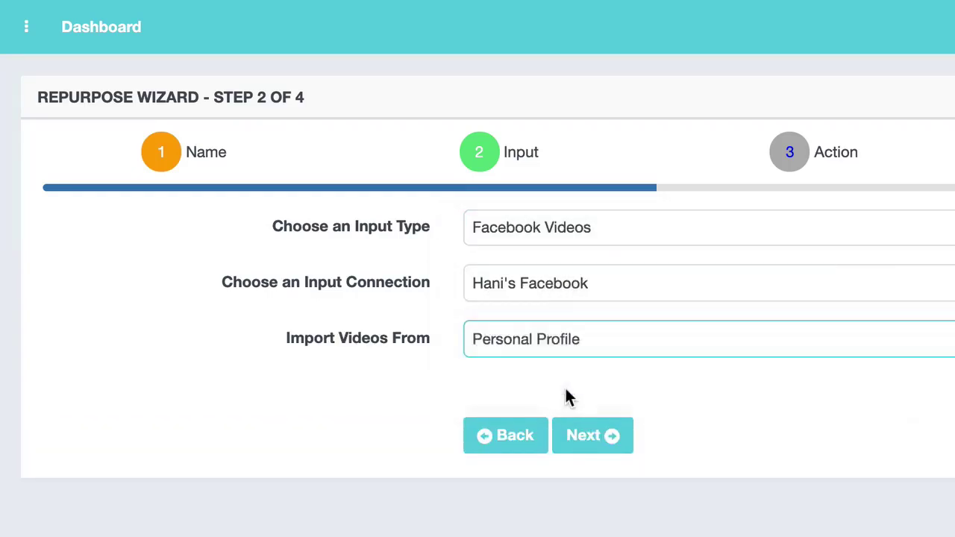
pyautogui.click(575, 395)
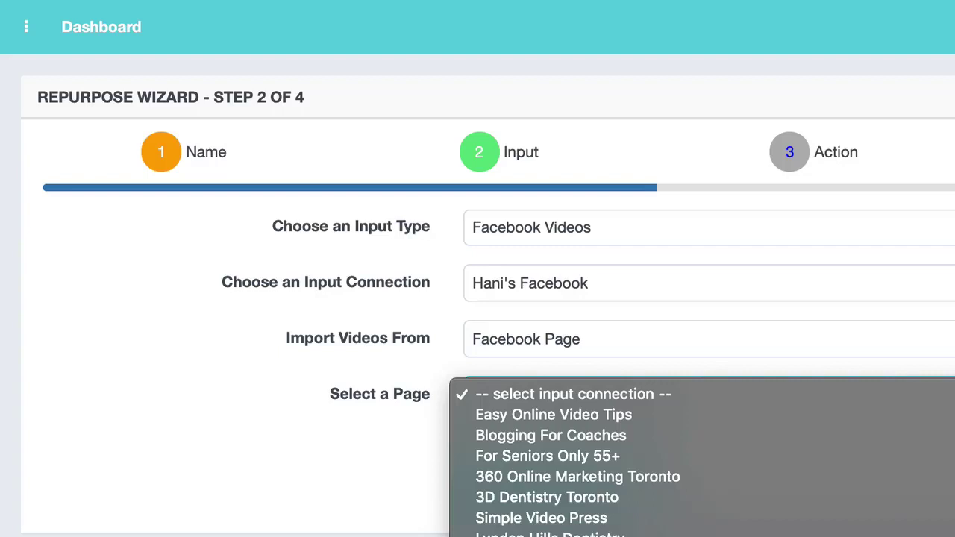
pyautogui.click(657, 300)
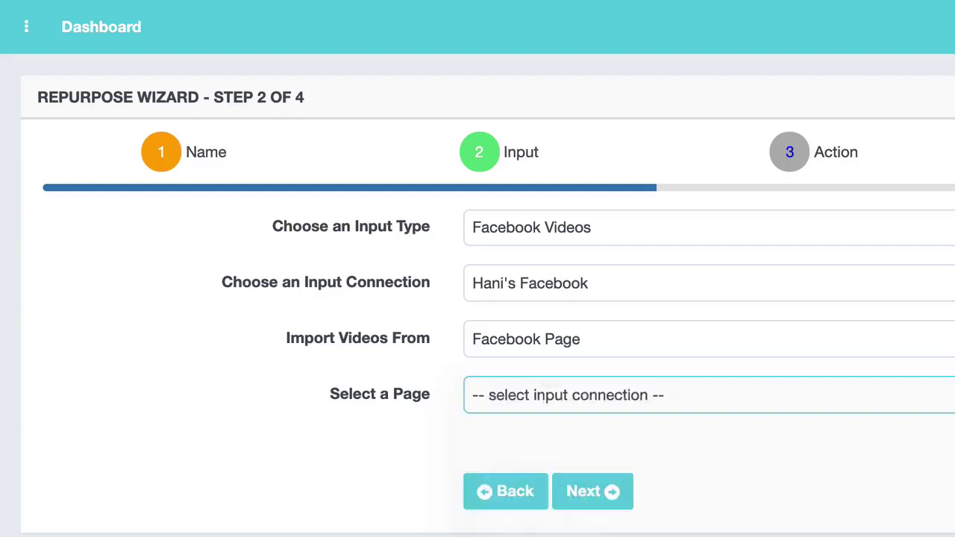
pyautogui.click(646, 233)
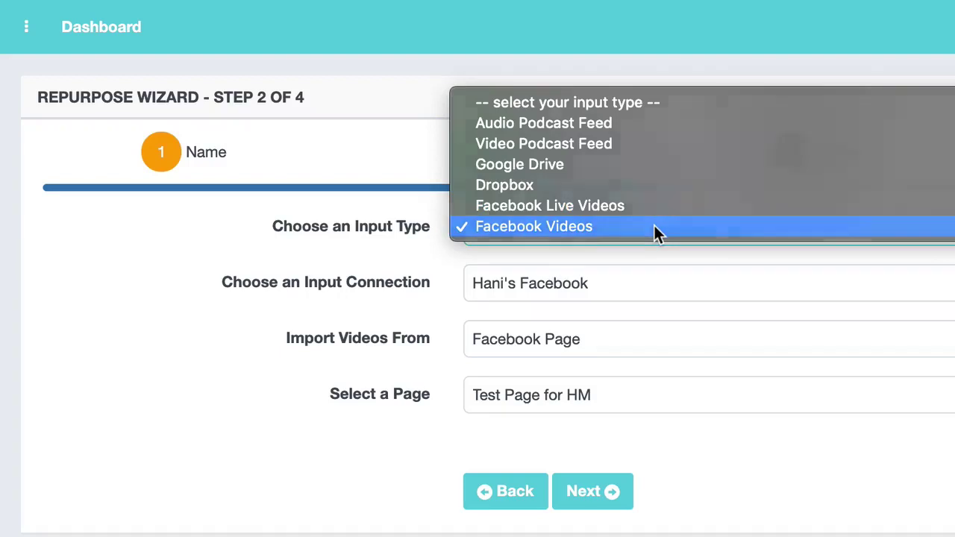
pyautogui.click(654, 225)
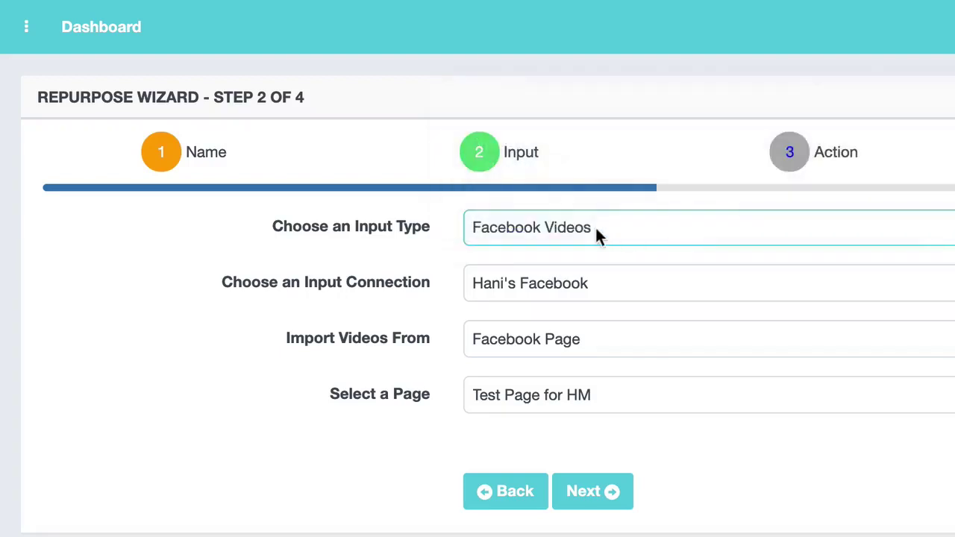
# Keep the action as Upload Video with Full Video selected
pyautogui.click(589, 506)
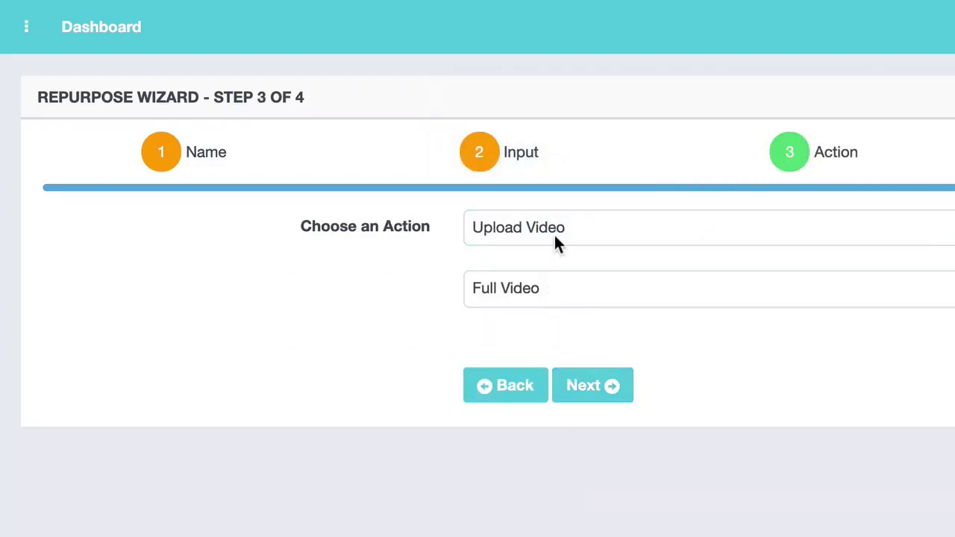
pyautogui.click(567, 289)
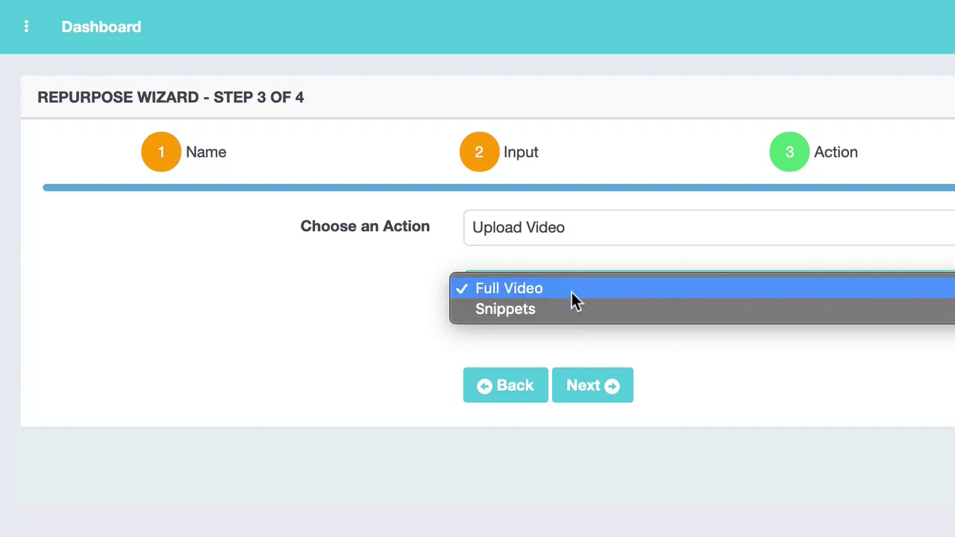
pyautogui.click(571, 291)
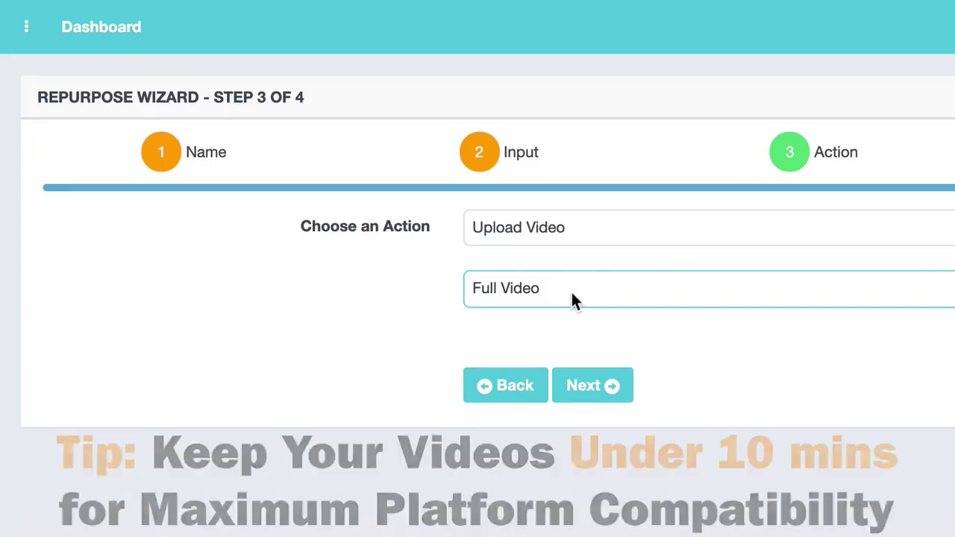
# Choose the Dropbox connection as output, create the workflow, and view its videos
pyautogui.click(584, 384)
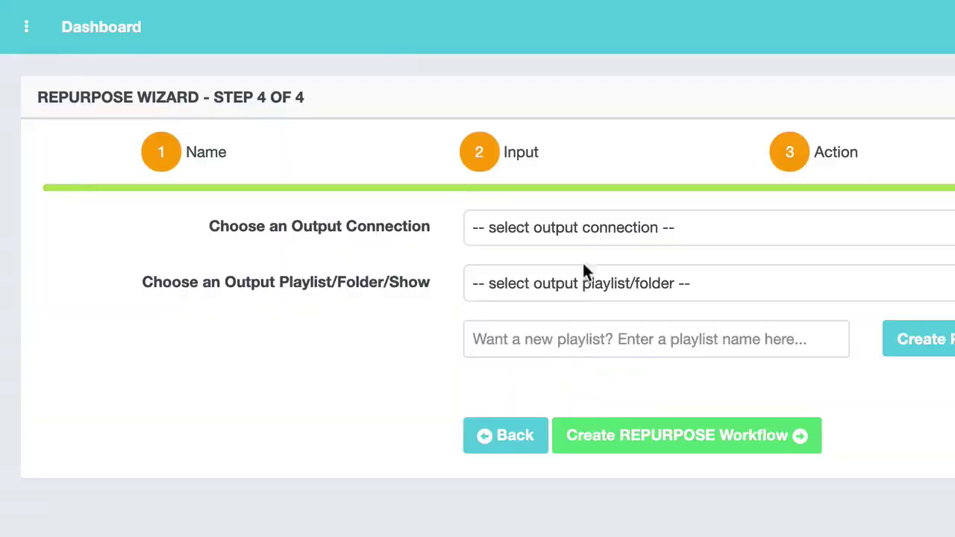
pyautogui.click(623, 230)
pyautogui.click(593, 246)
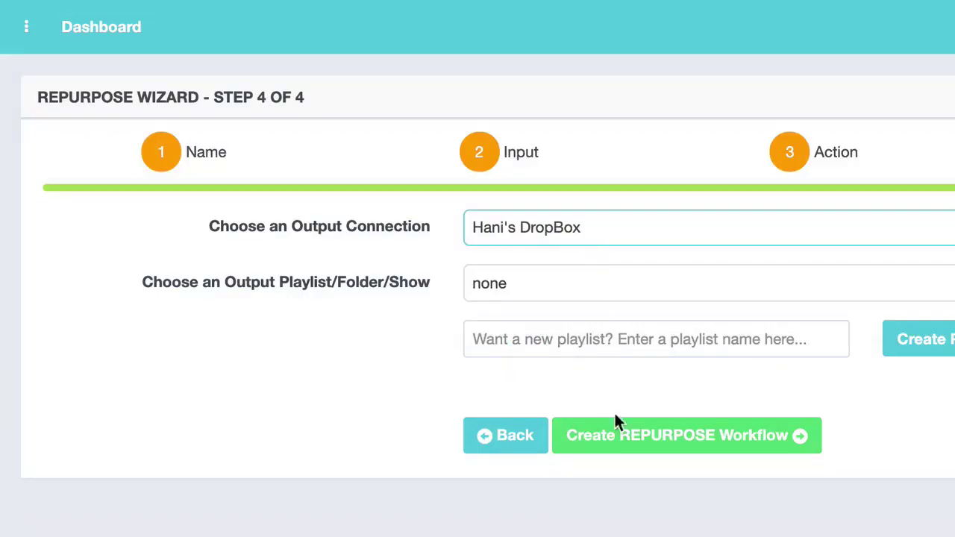
pyautogui.click(654, 435)
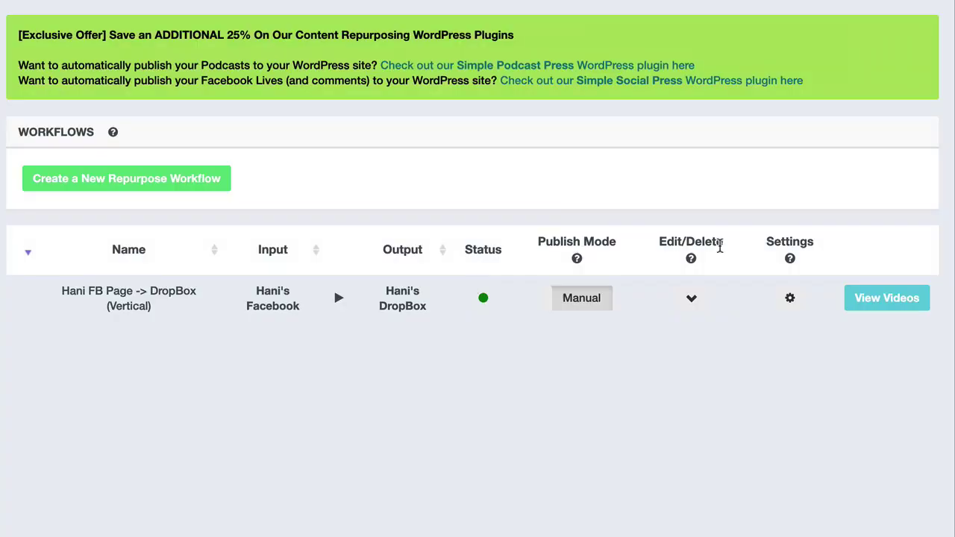
pyautogui.click(894, 305)
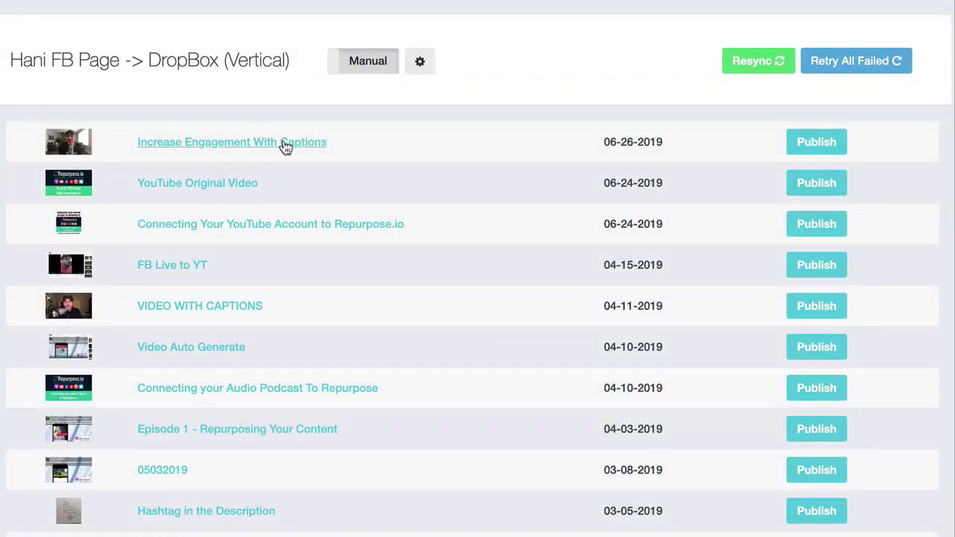
# Set Video Style to Vertical Video and enable Add Facebook Captions To Video
pyautogui.click(421, 62)
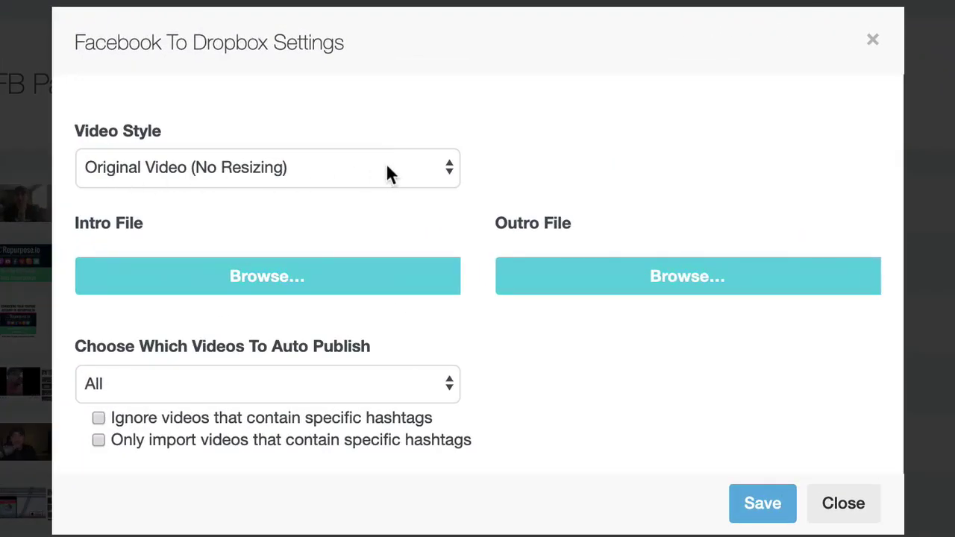
pyautogui.click(387, 167)
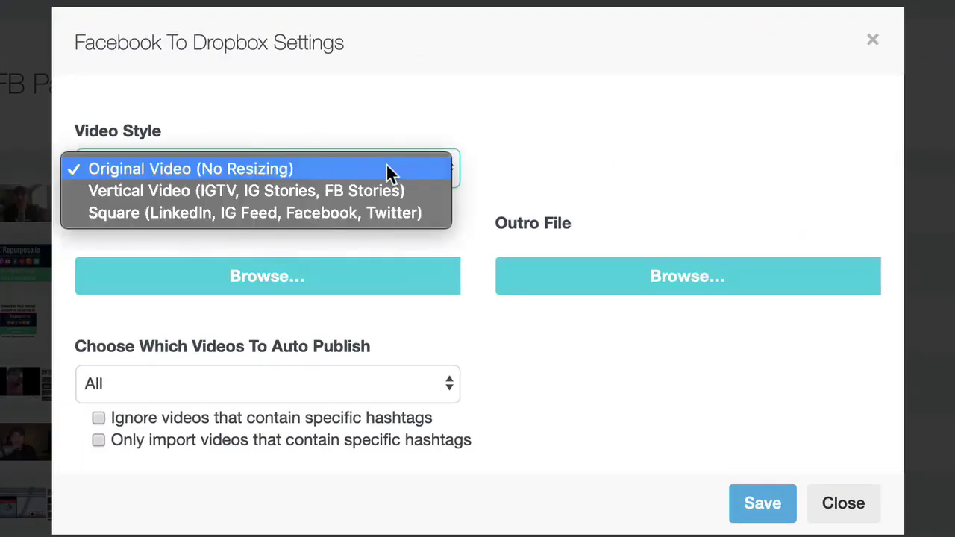
pyautogui.click(430, 191)
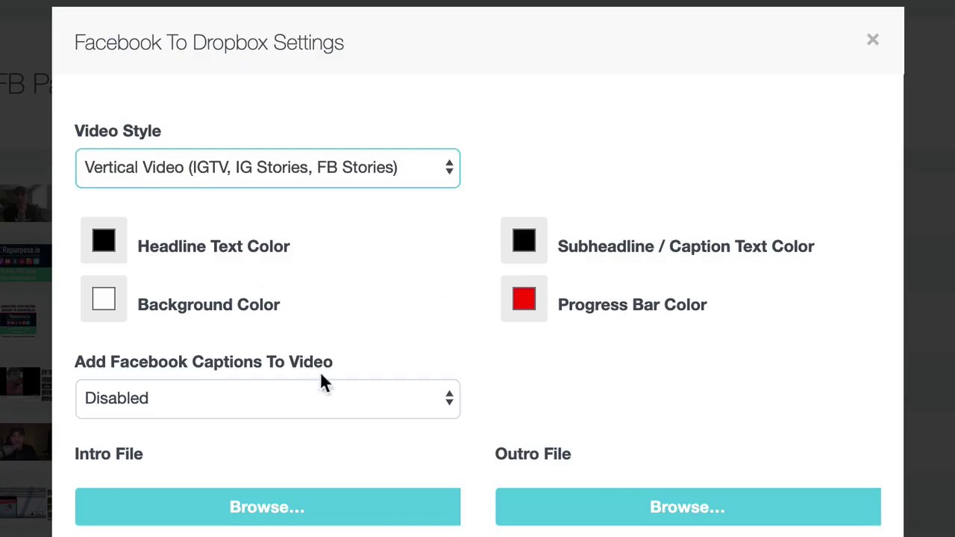
pyautogui.click(290, 401)
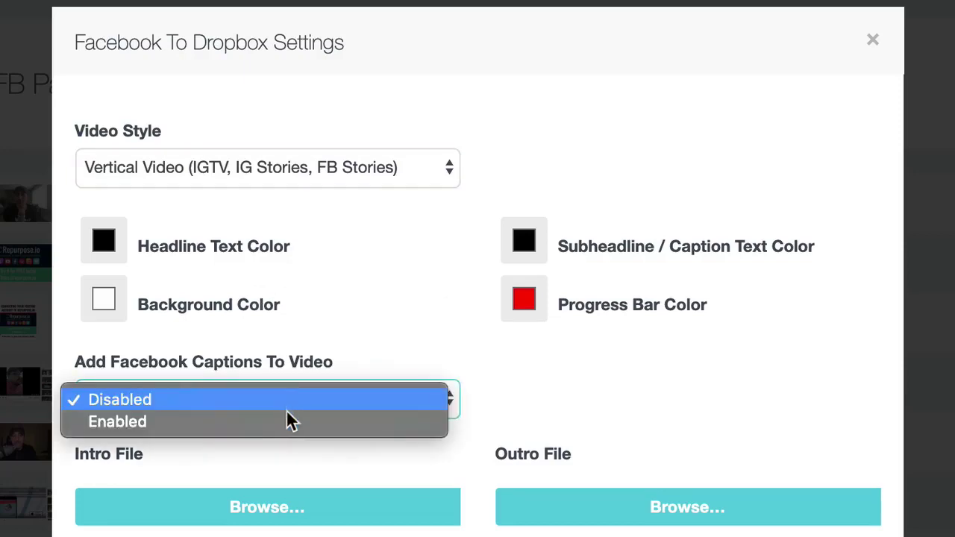
pyautogui.click(288, 420)
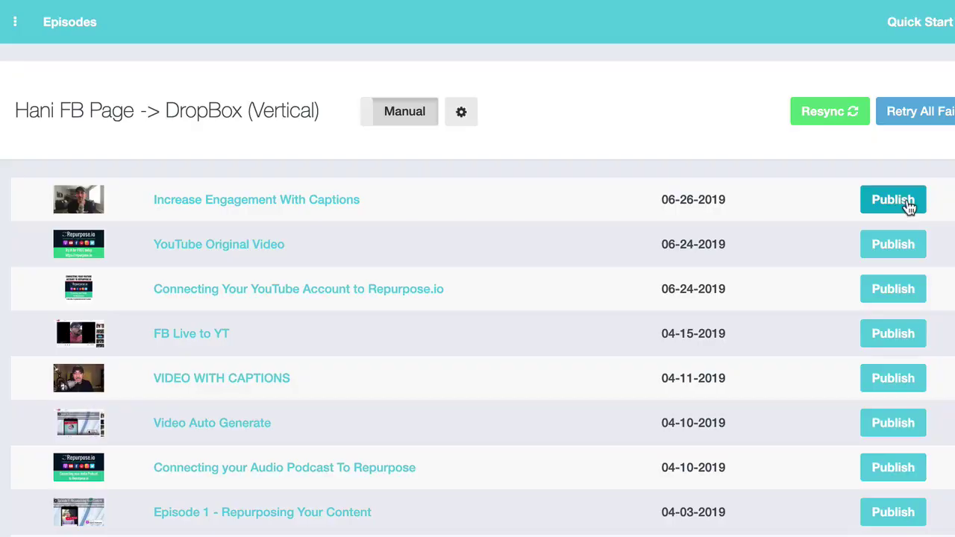
# Publish the Increase Engagement With Captions video immediately
pyautogui.click(896, 206)
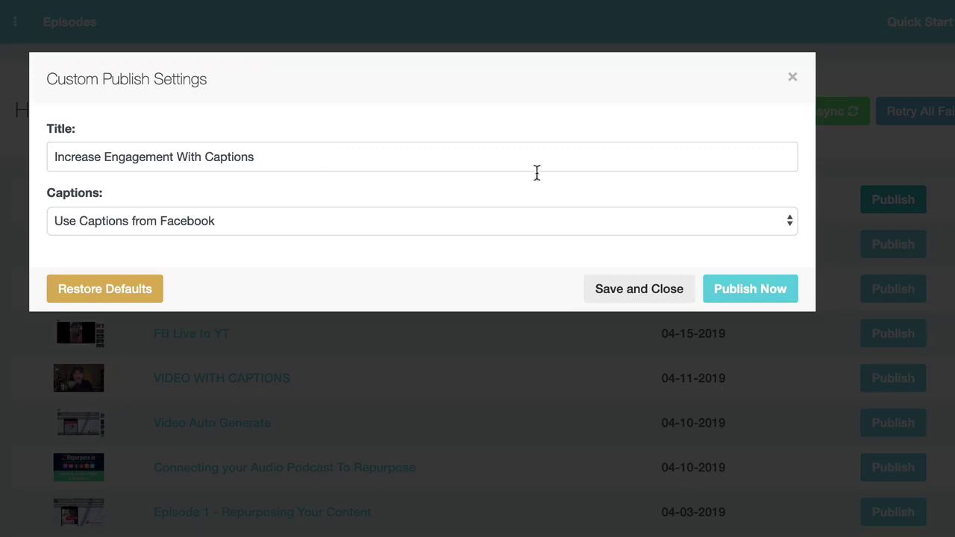
pyautogui.click(769, 294)
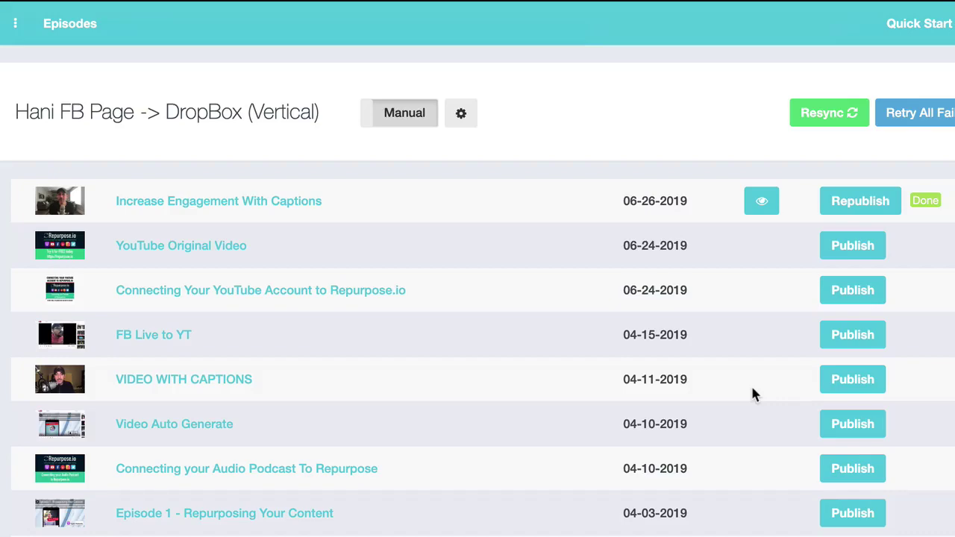
# Preview Increase Engagement With Captions.mp4 in Dropbox
pyautogui.click(761, 201)
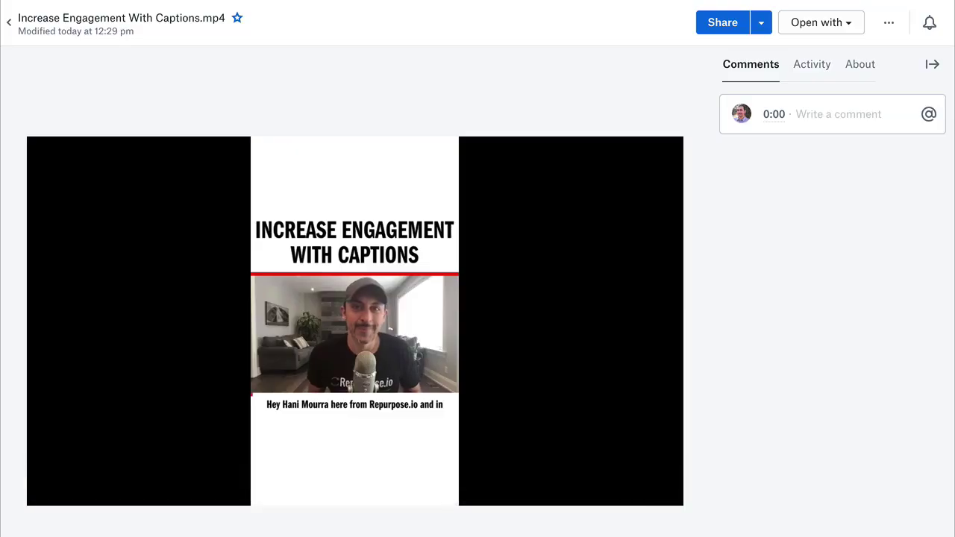